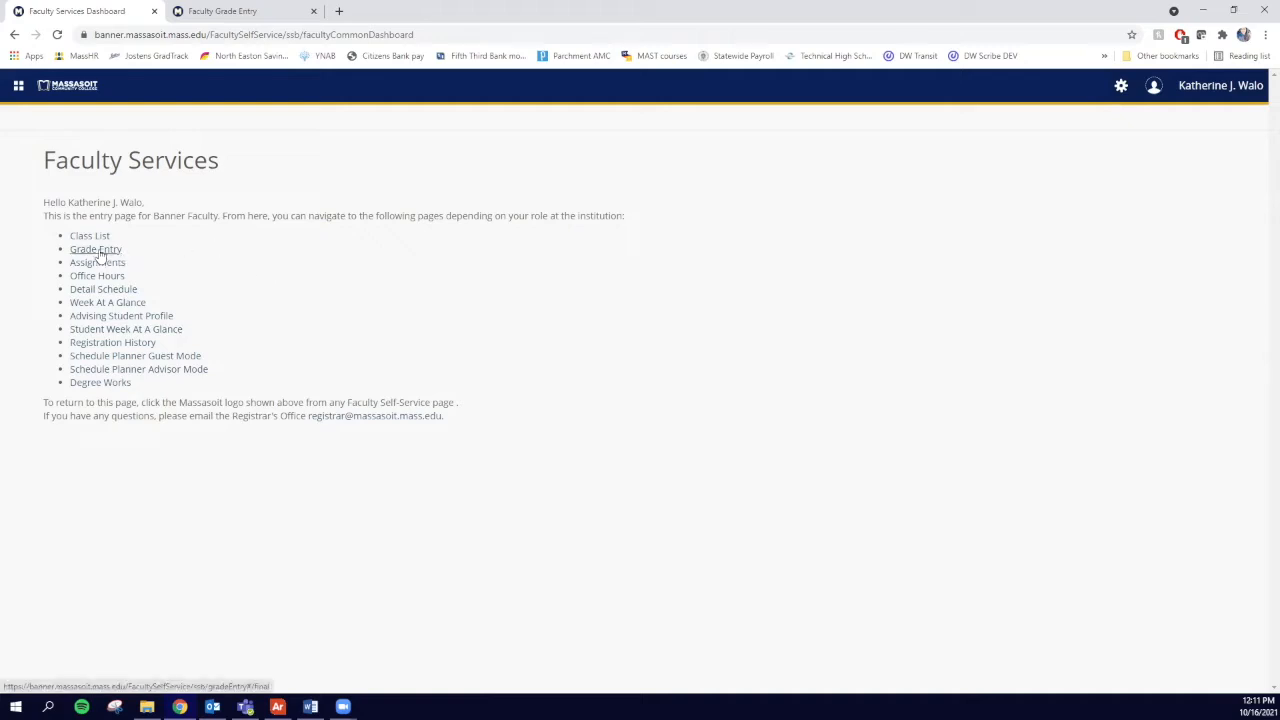
# Step: Open the participation compliance roster for MATH 001 section B01, Prep Coll Math I, in Faculty Grade Entry
pyautogui.click(267, 6)
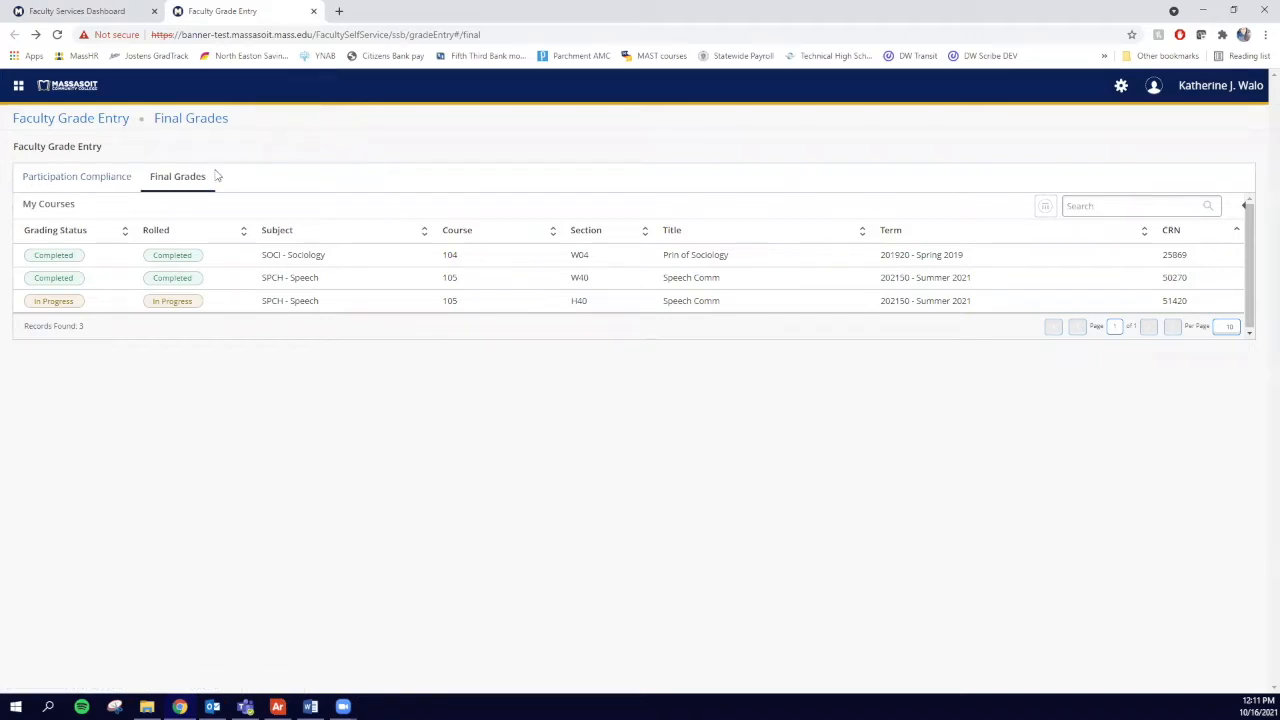
pyautogui.click(57, 181)
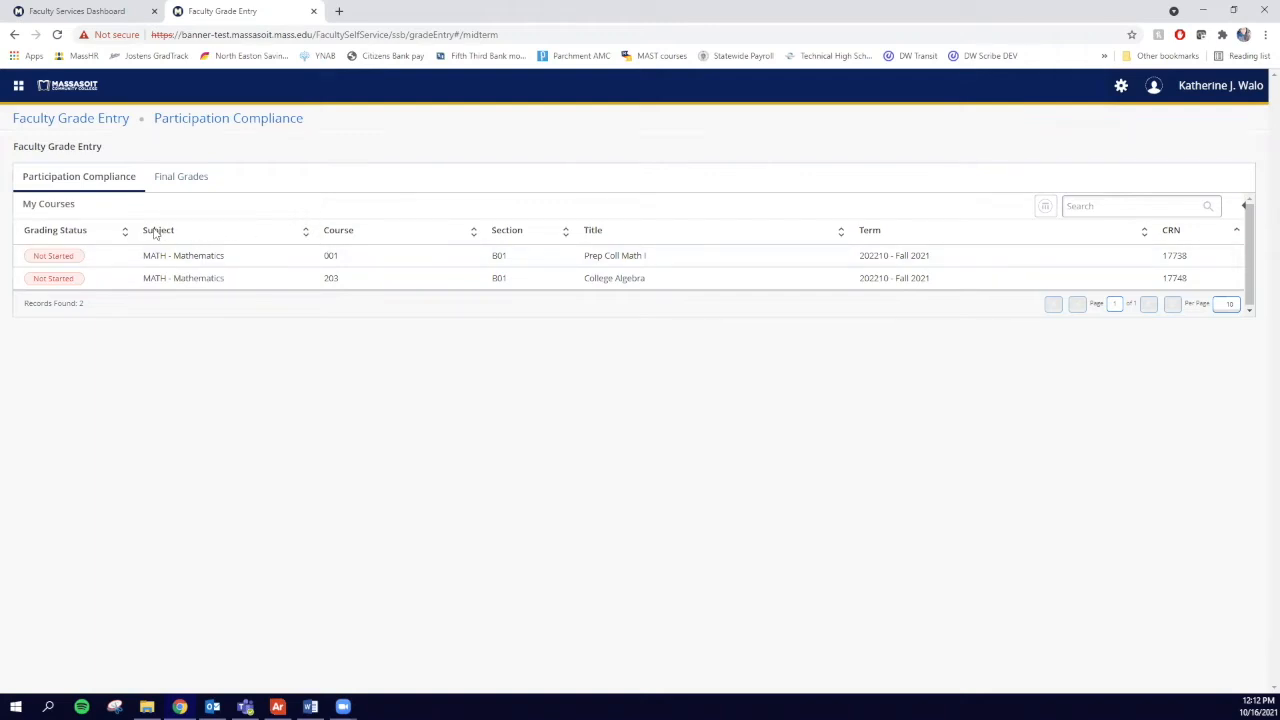
pyautogui.moveTo(161, 232)
pyautogui.mouseDown()
pyautogui.moveTo(843, 229)
pyautogui.moveTo(627, 240)
pyautogui.moveTo(148, 231)
pyautogui.mouseUp()
pyautogui.click(263, 259)
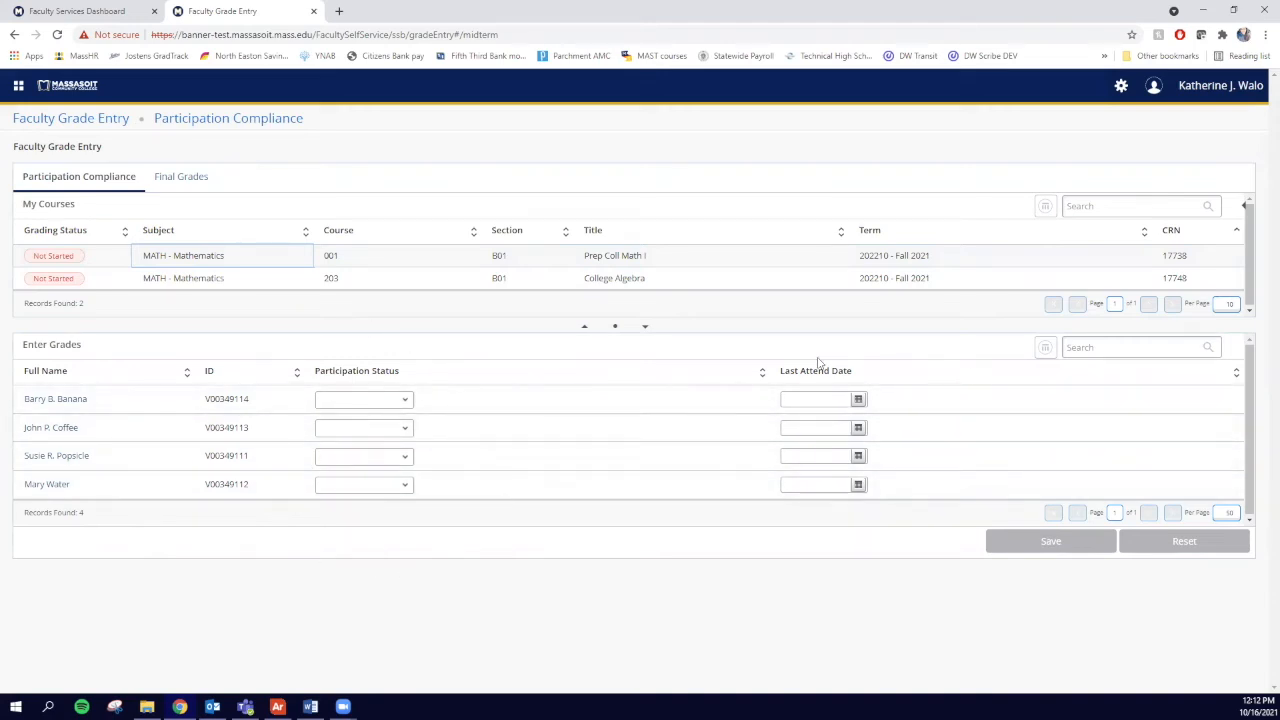
pyautogui.hotkey('alt', 'Tab')
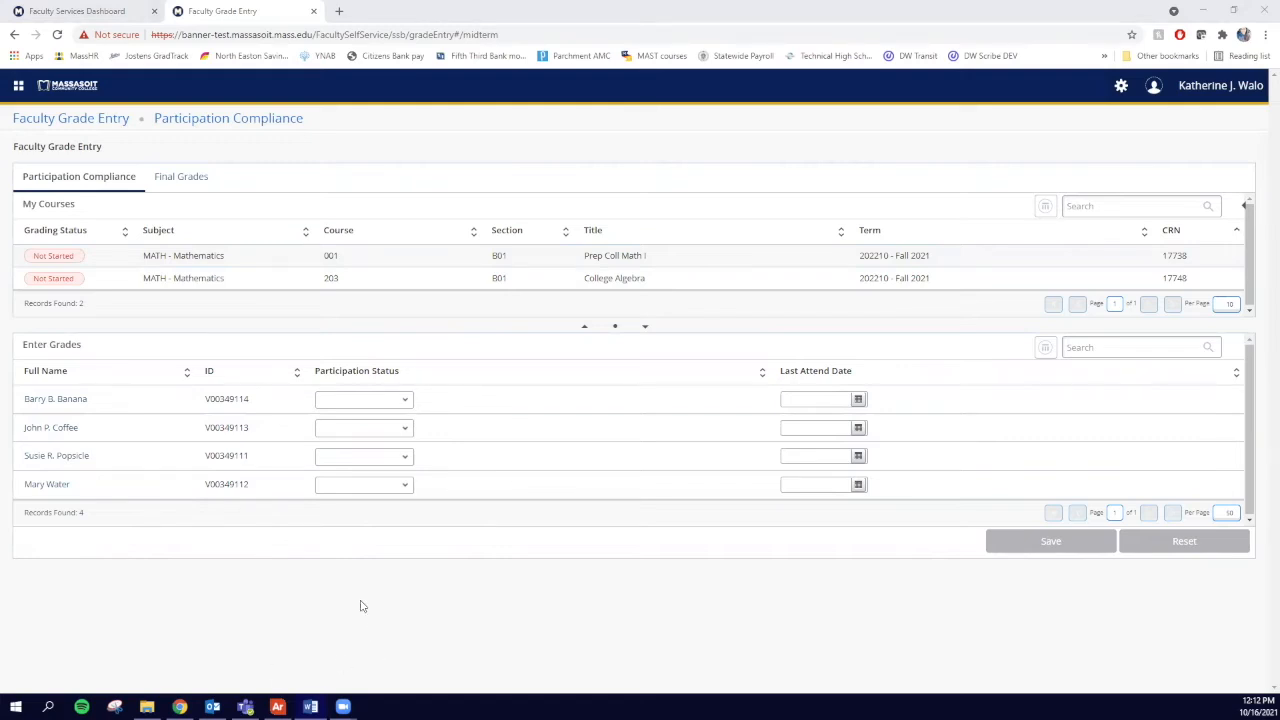
# Step: Set the first student's participation status to CP, and the second student's to SP with last attend date 09/29/2021
pyautogui.click(394, 401)
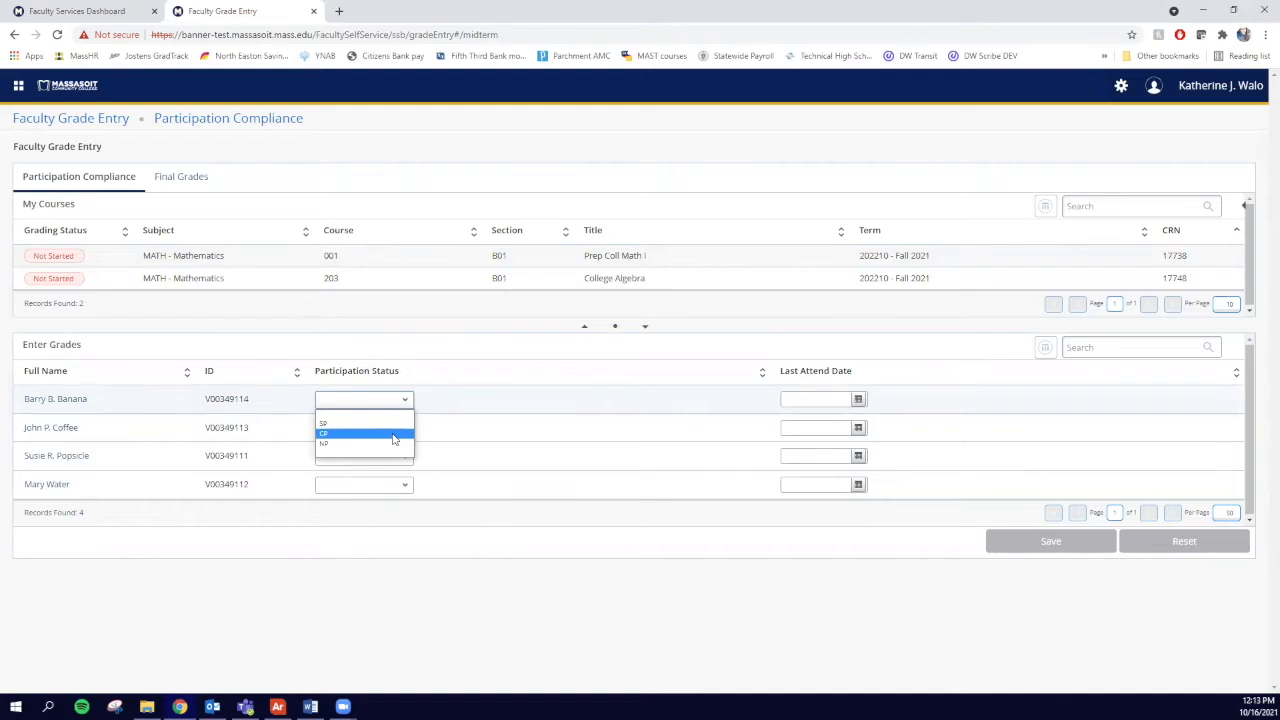
pyautogui.click(394, 436)
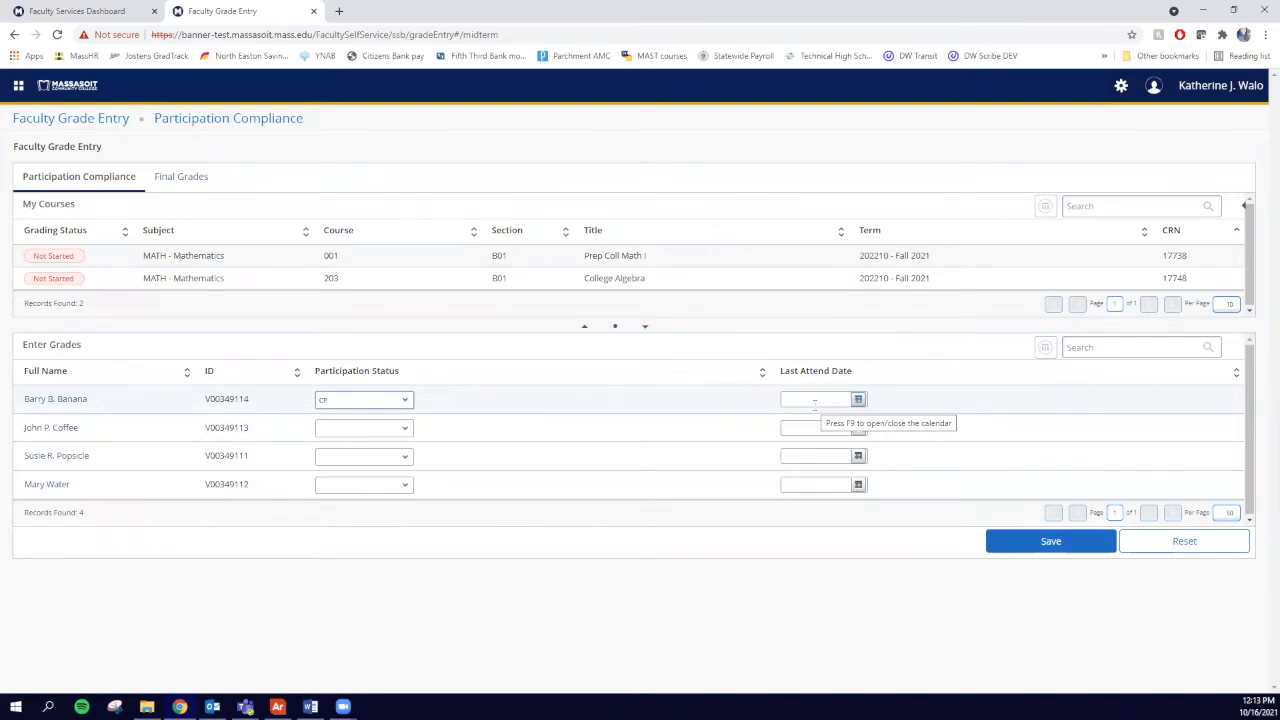
pyautogui.click(347, 430)
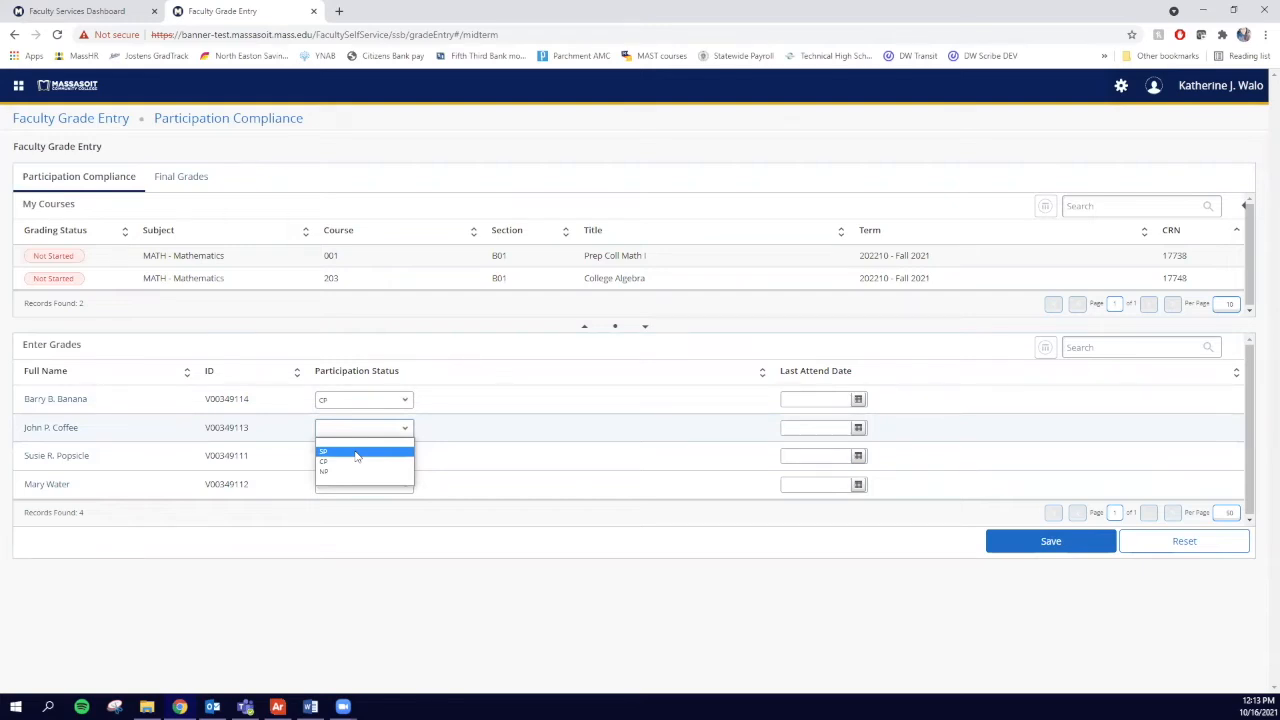
pyautogui.click(355, 453)
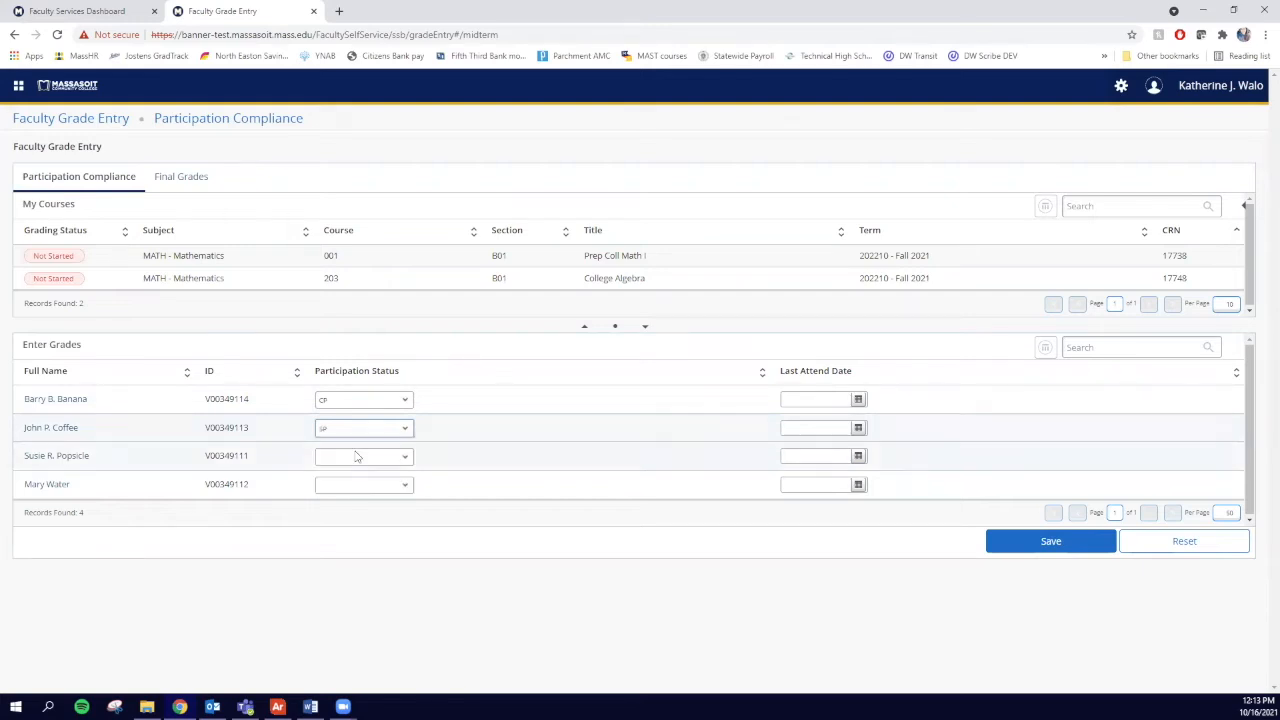
pyautogui.click(820, 429)
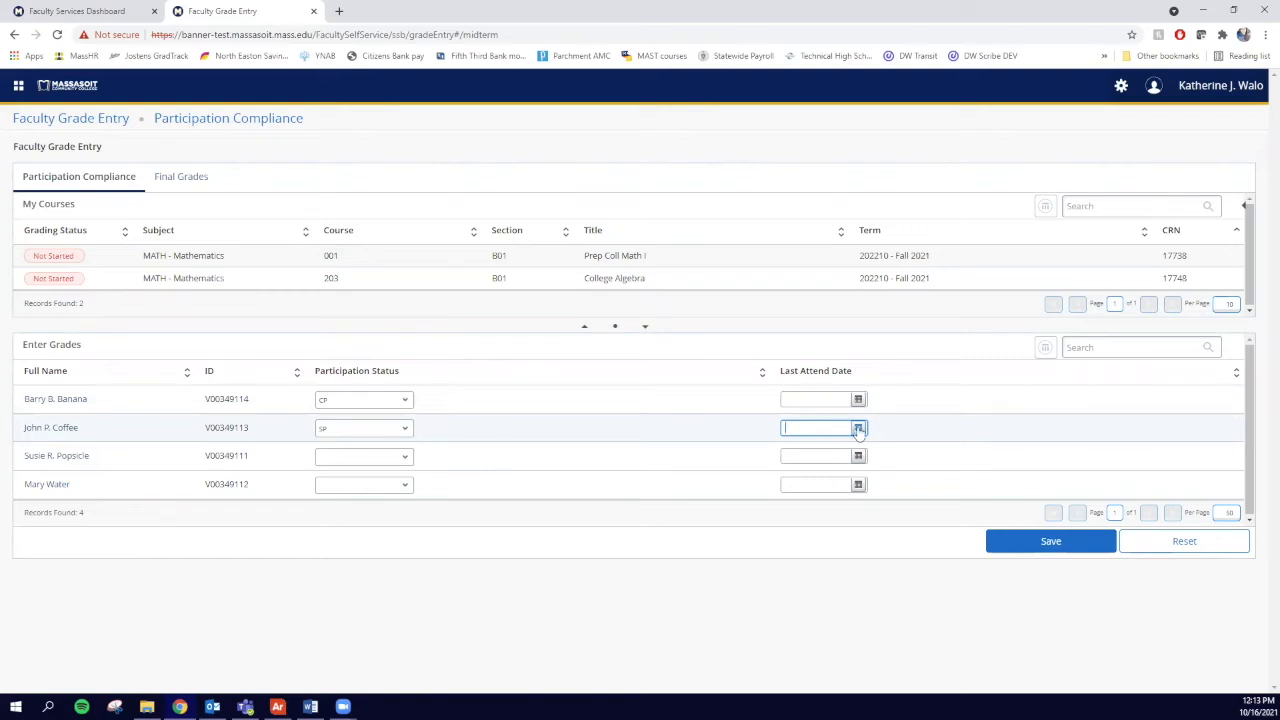
pyautogui.click(858, 428)
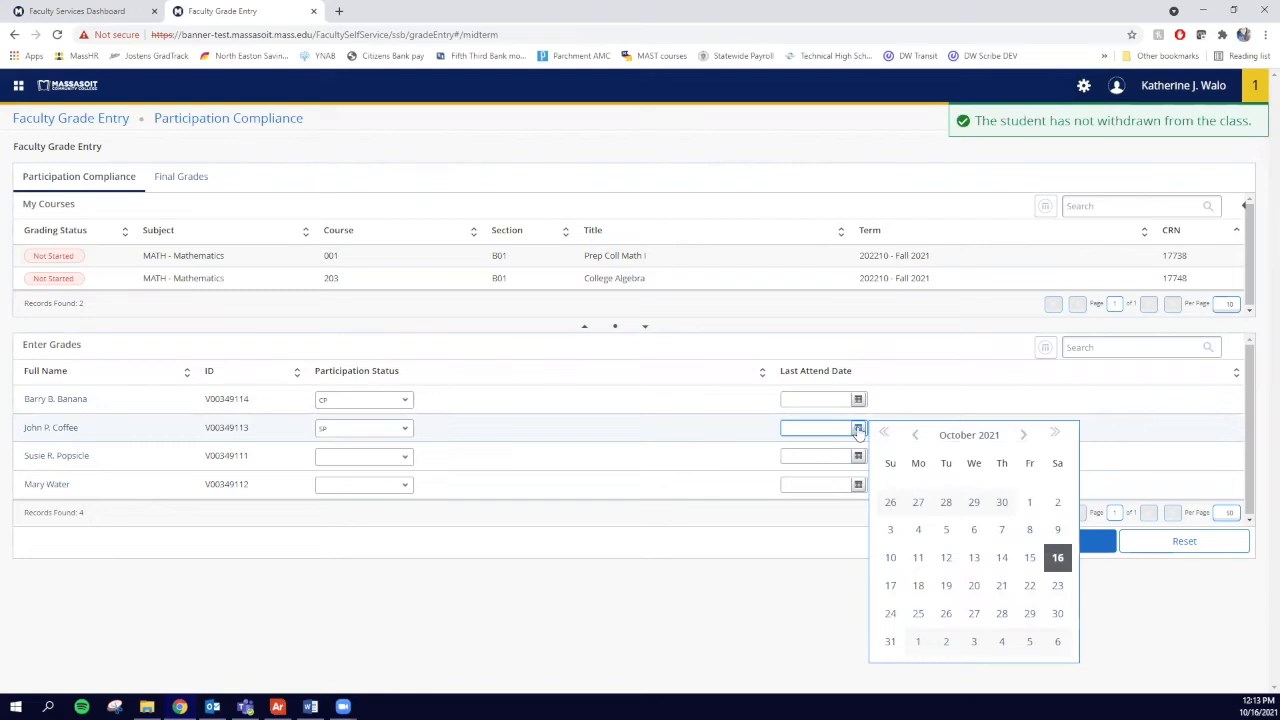
pyautogui.click(915, 437)
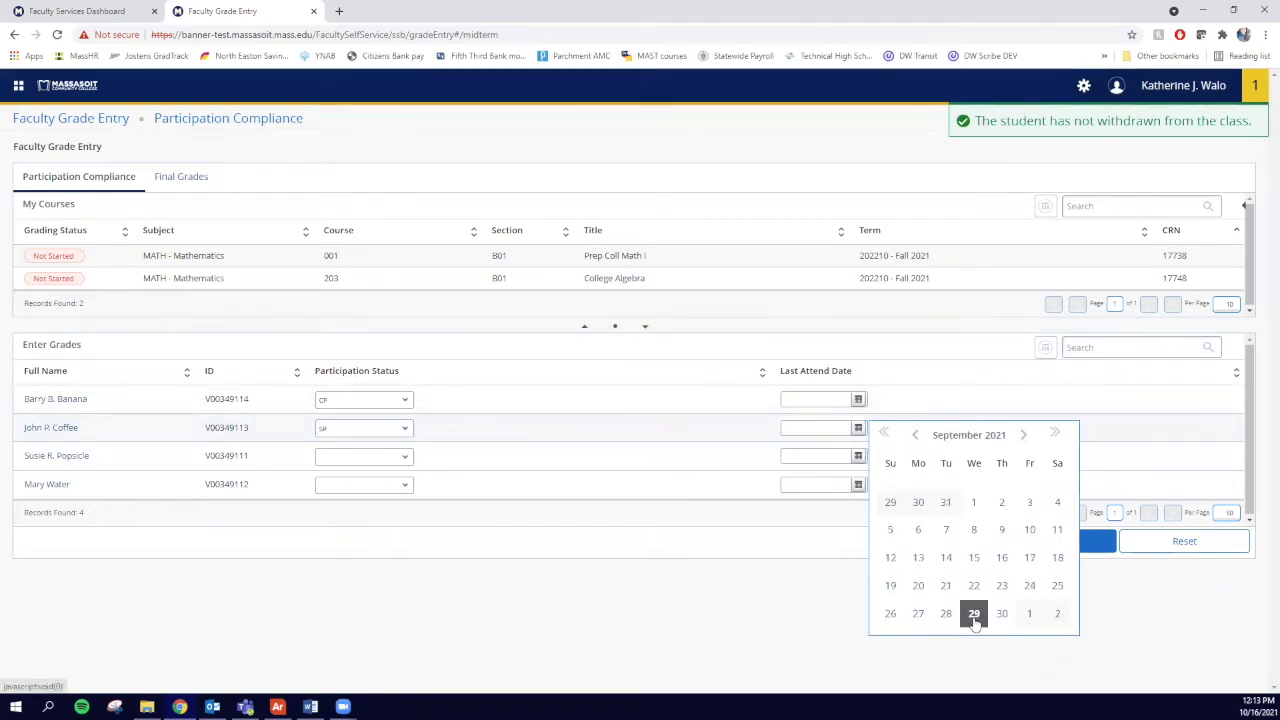
pyautogui.click(975, 613)
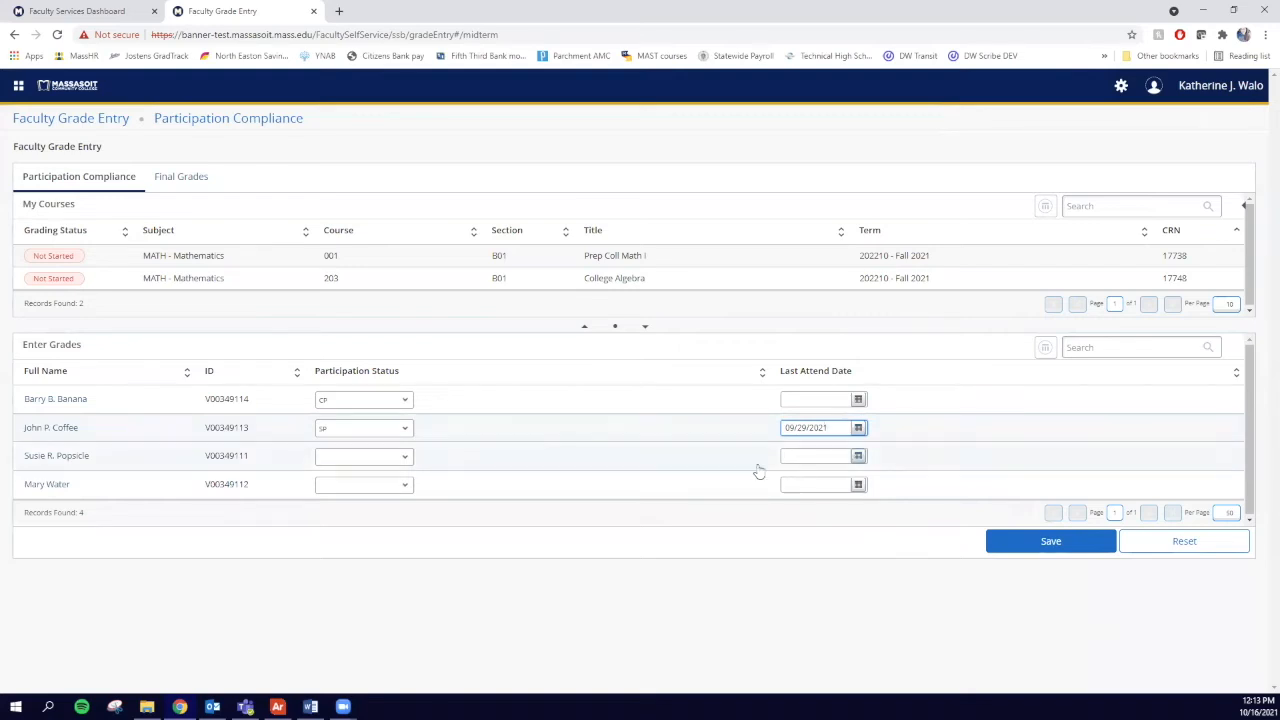
# Step: Set the third student's participation status to NP and the fourth student's to CP, and save the roster
pyautogui.click(390, 462)
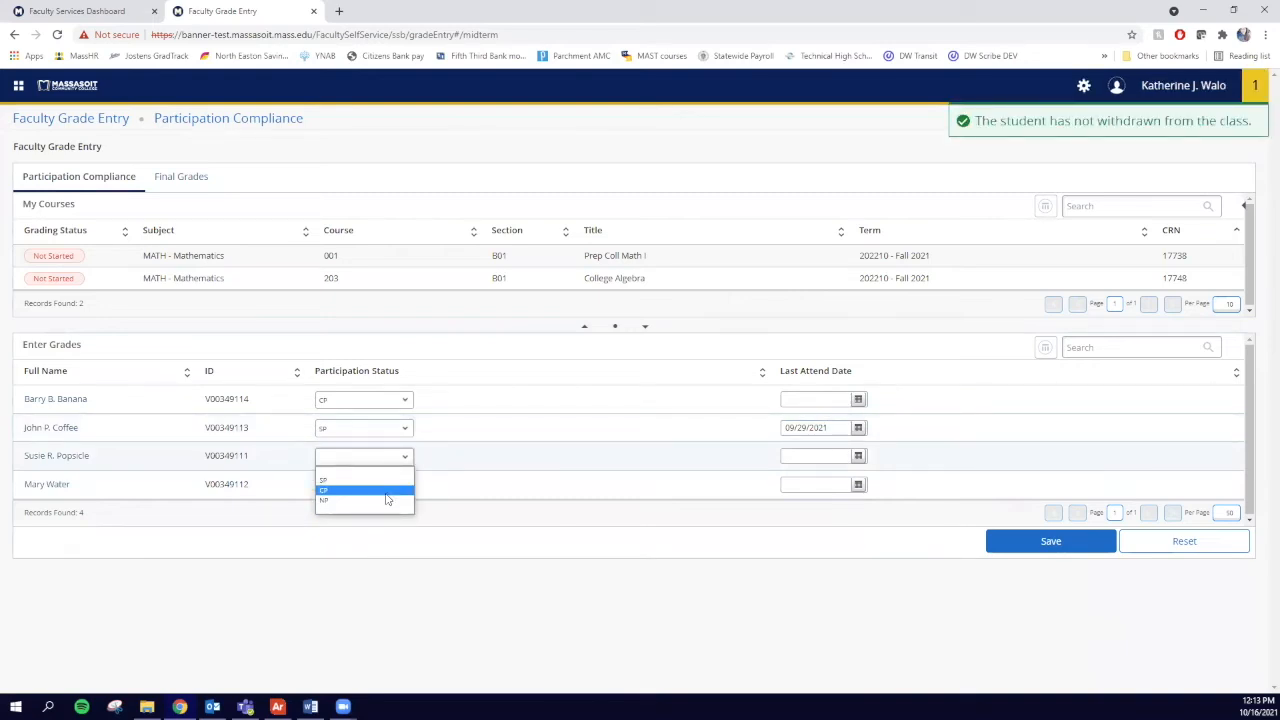
pyautogui.click(387, 499)
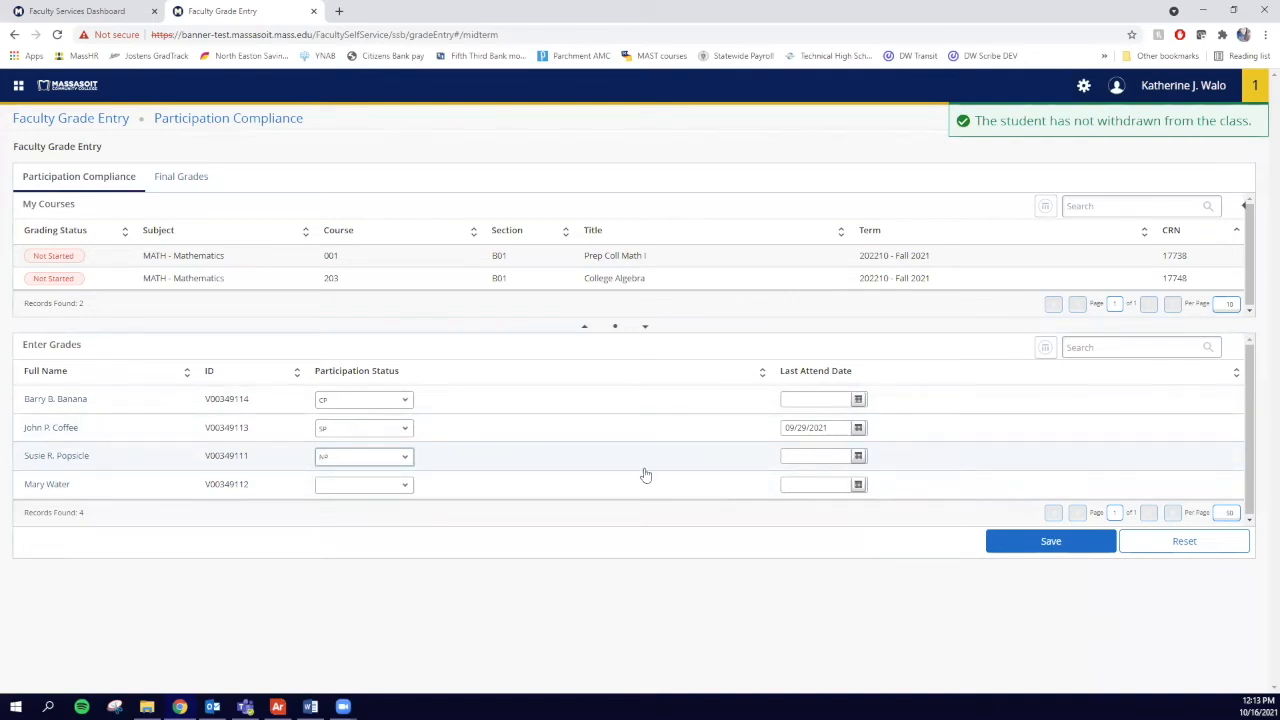
pyautogui.click(321, 488)
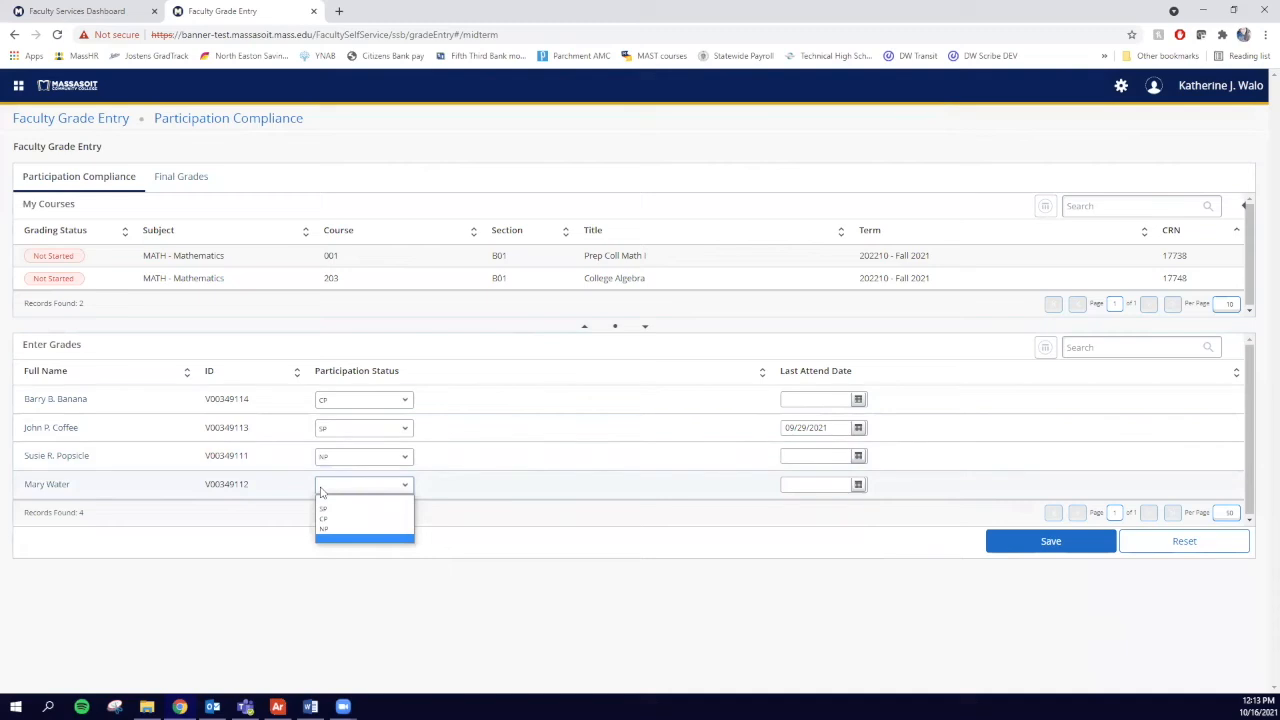
pyautogui.click(344, 519)
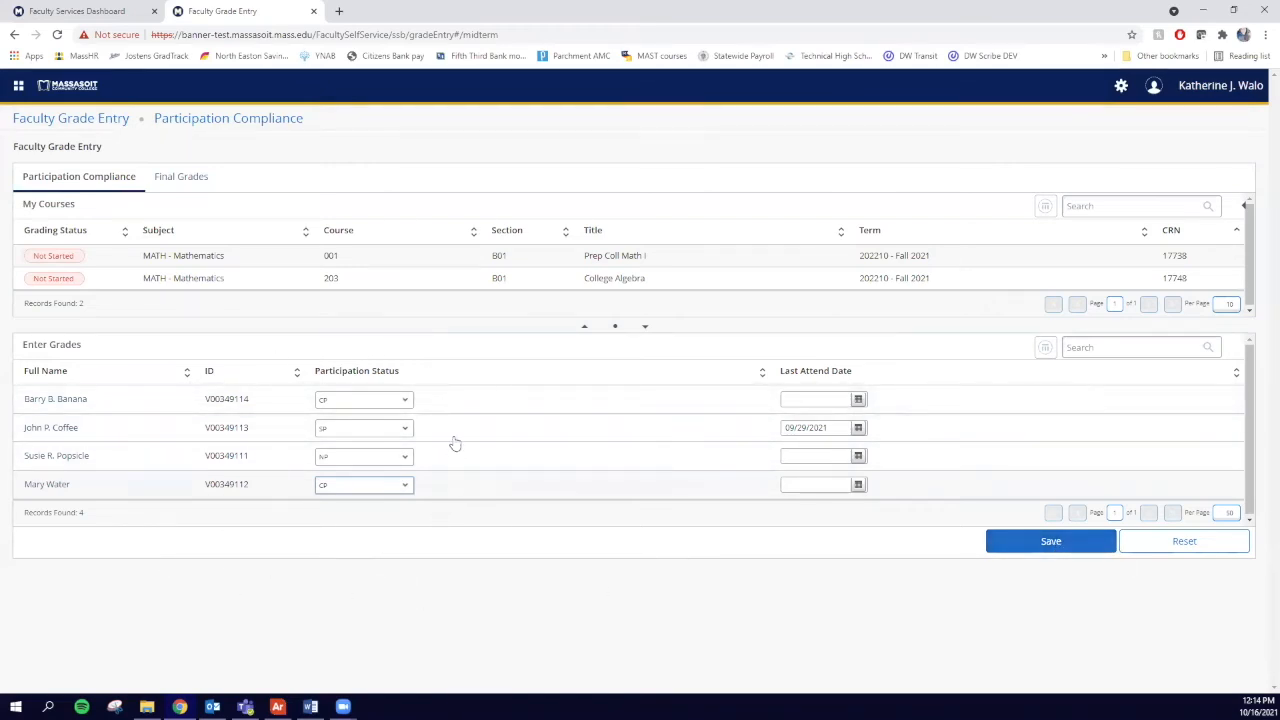
pyautogui.click(1052, 542)
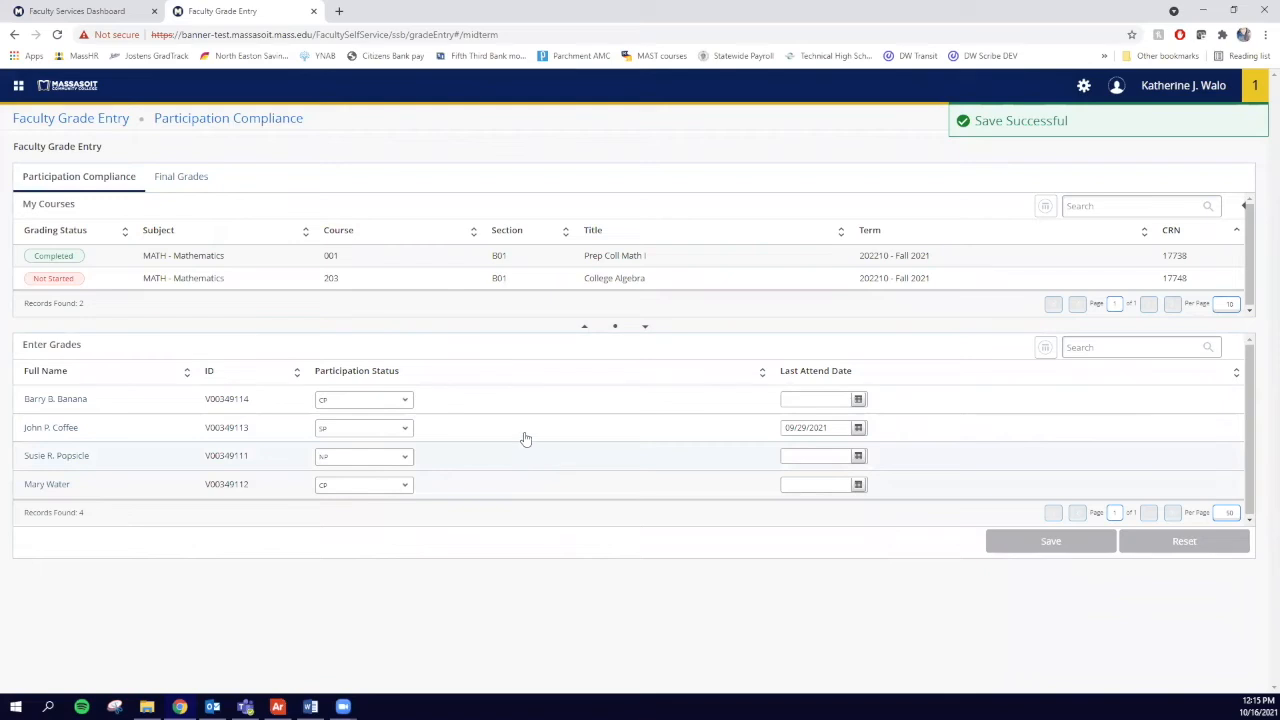
# Step: Change the second student's participation status to CP, clear the last attend date, and save
pyautogui.click(373, 434)
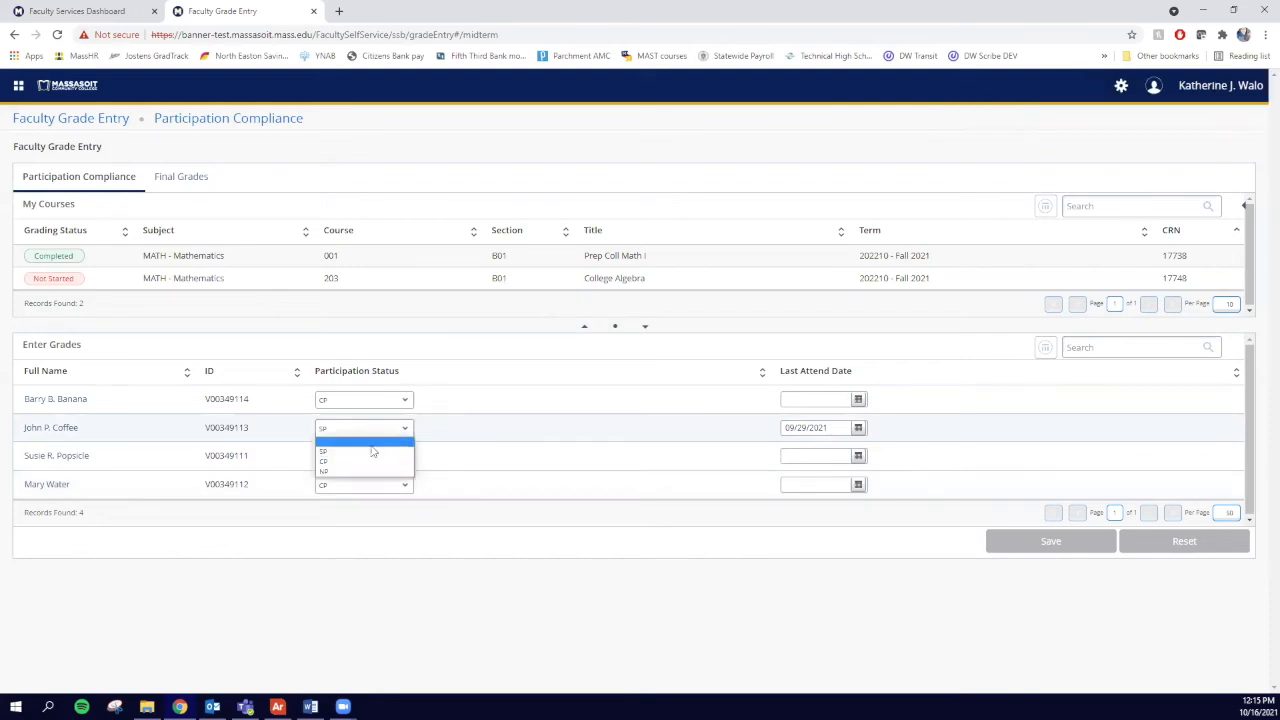
pyautogui.click(373, 463)
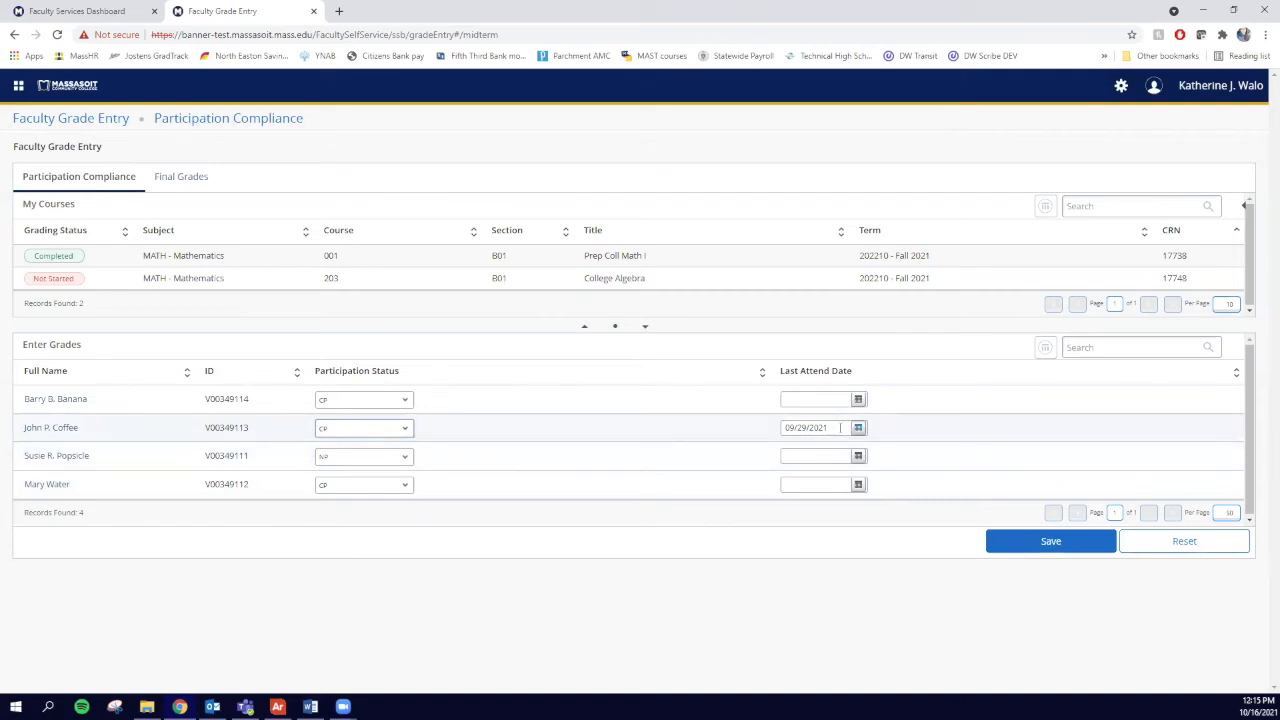
pyautogui.press('Tab')
pyautogui.press('BackSpace')
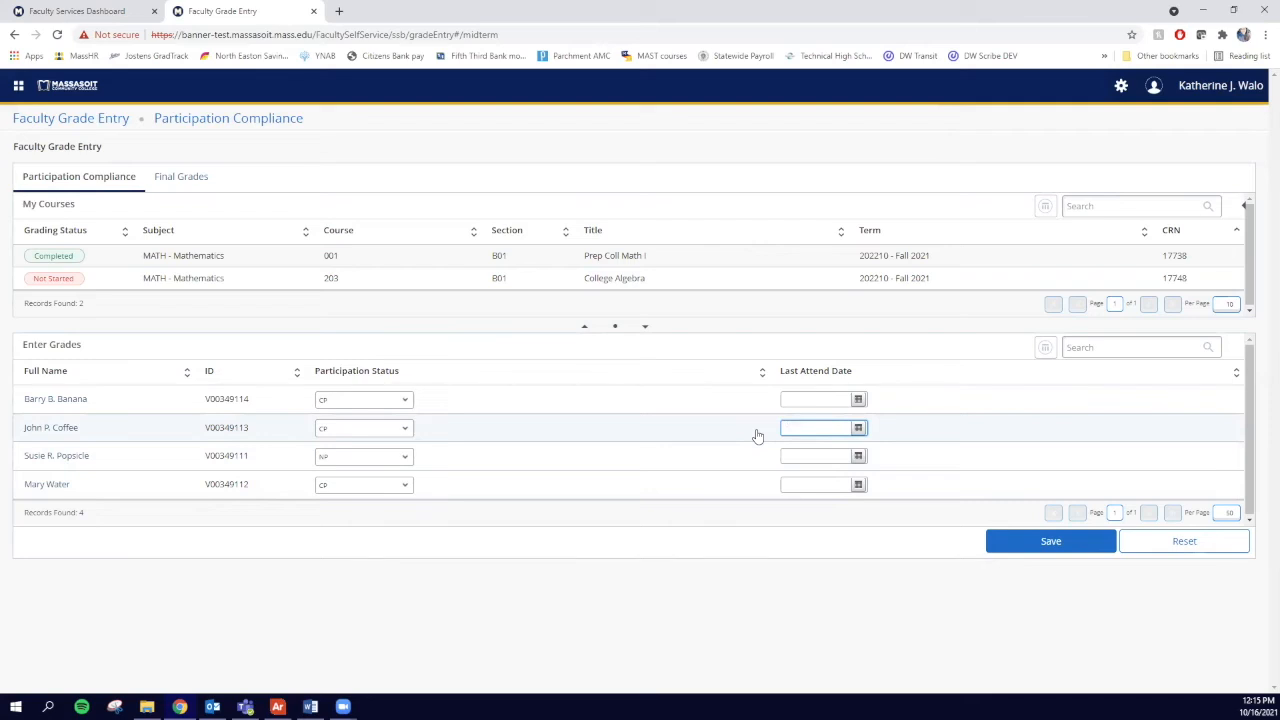
pyautogui.click(1051, 546)
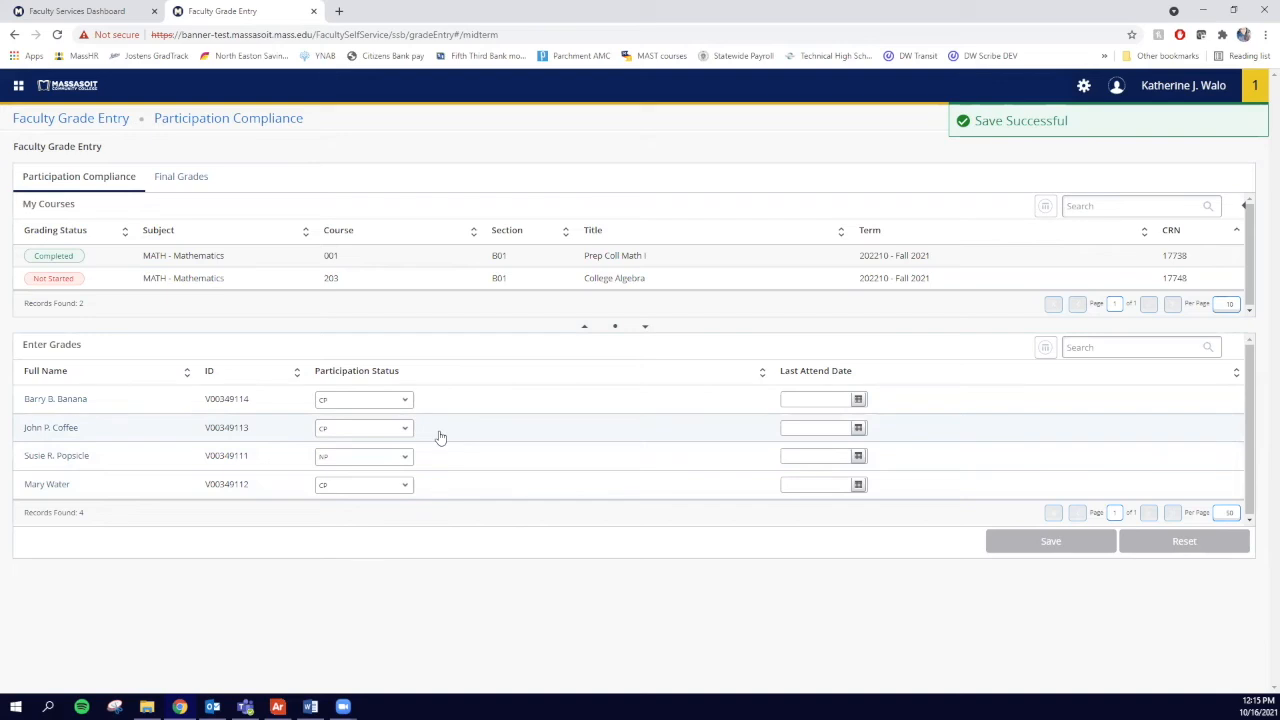
# Step: Reset the second student's participation status to blank and save the roster
pyautogui.click(369, 428)
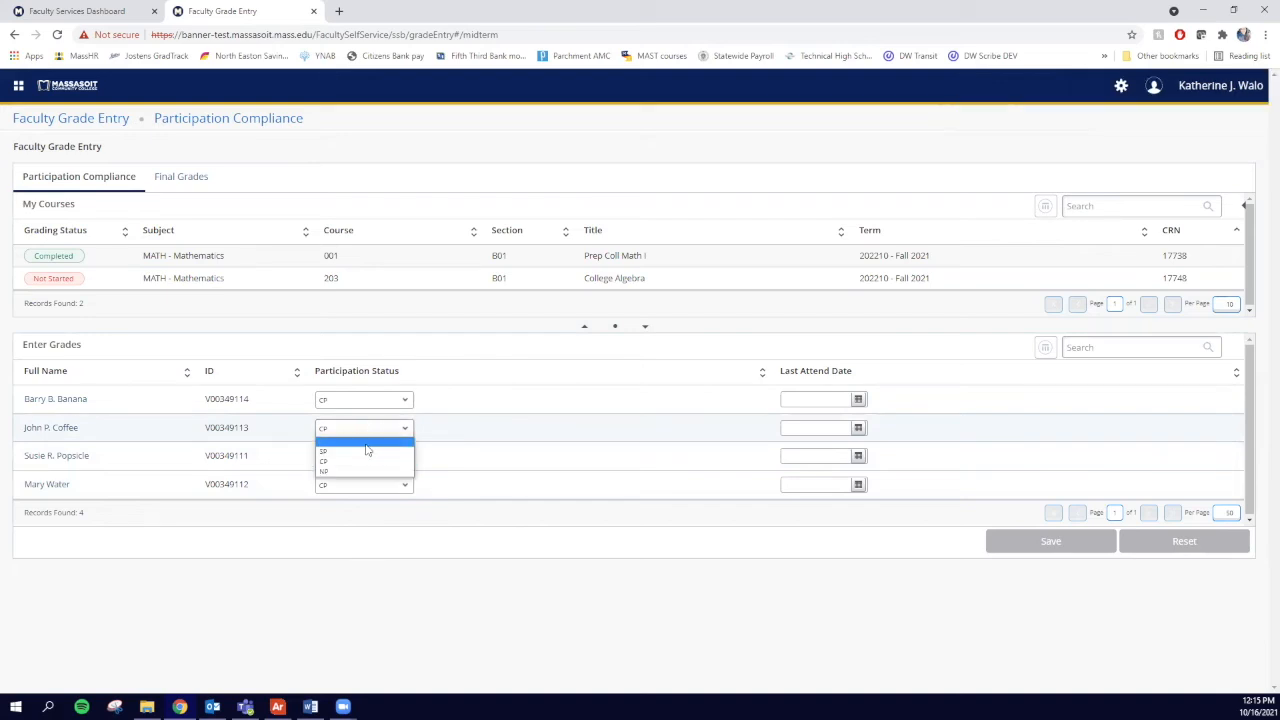
pyautogui.click(366, 444)
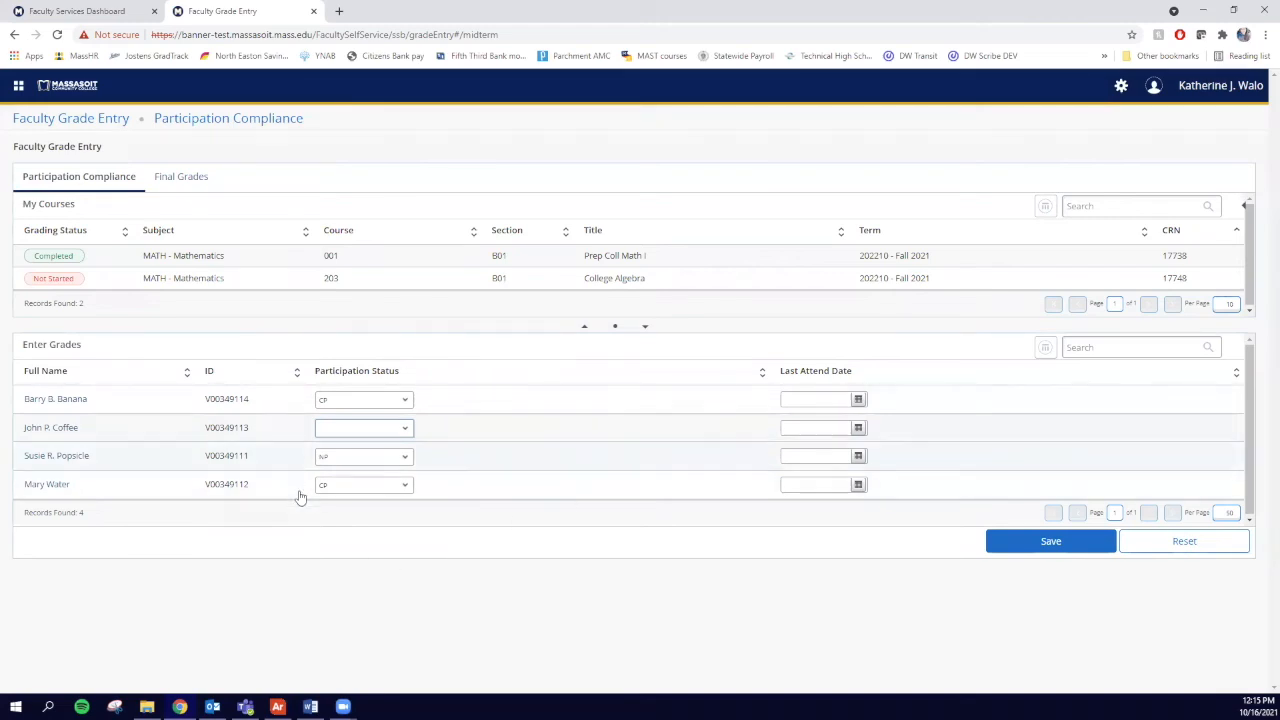
pyautogui.click(1061, 543)
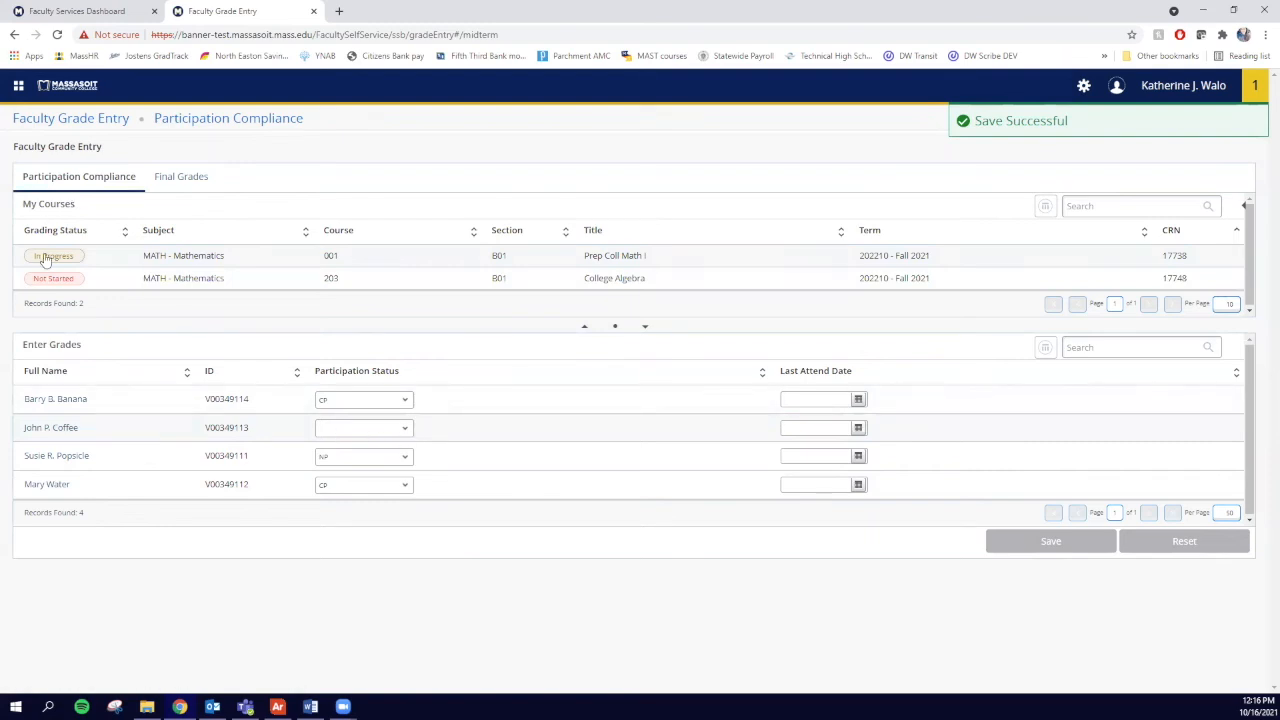
# Step: Set the second student's blank participation status to CP and save the roster
pyautogui.click(368, 432)
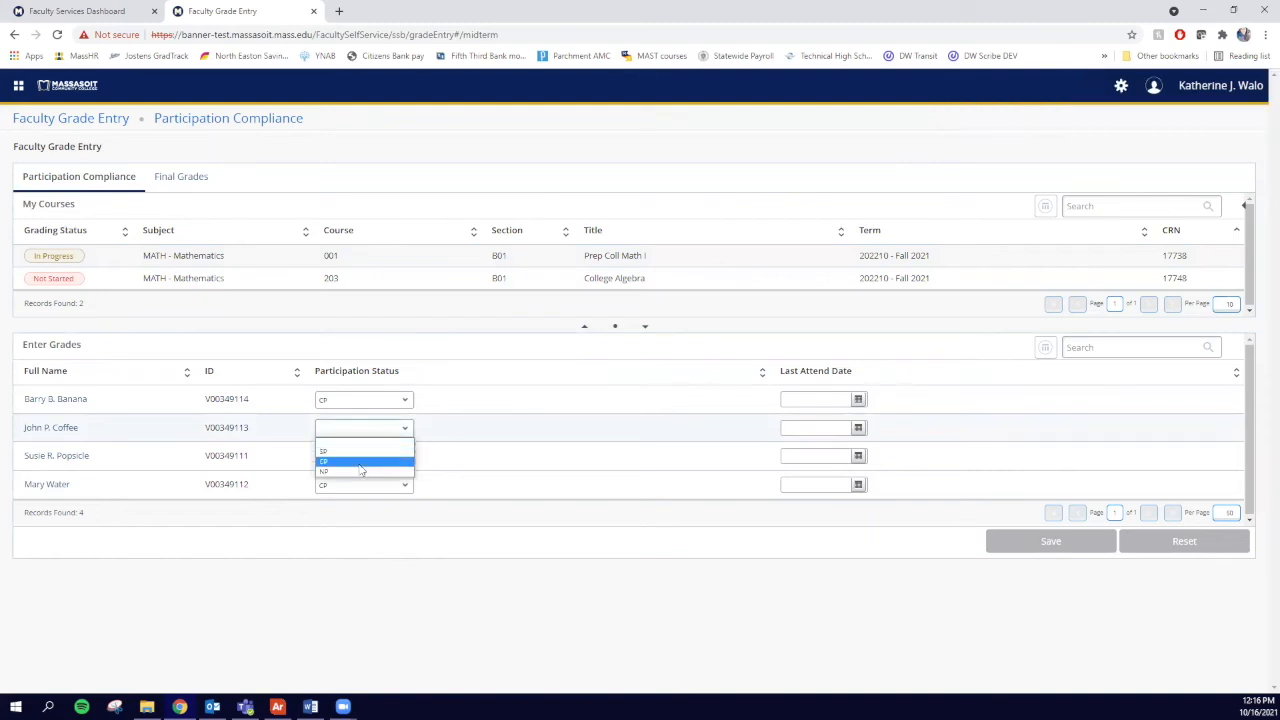
pyautogui.click(366, 453)
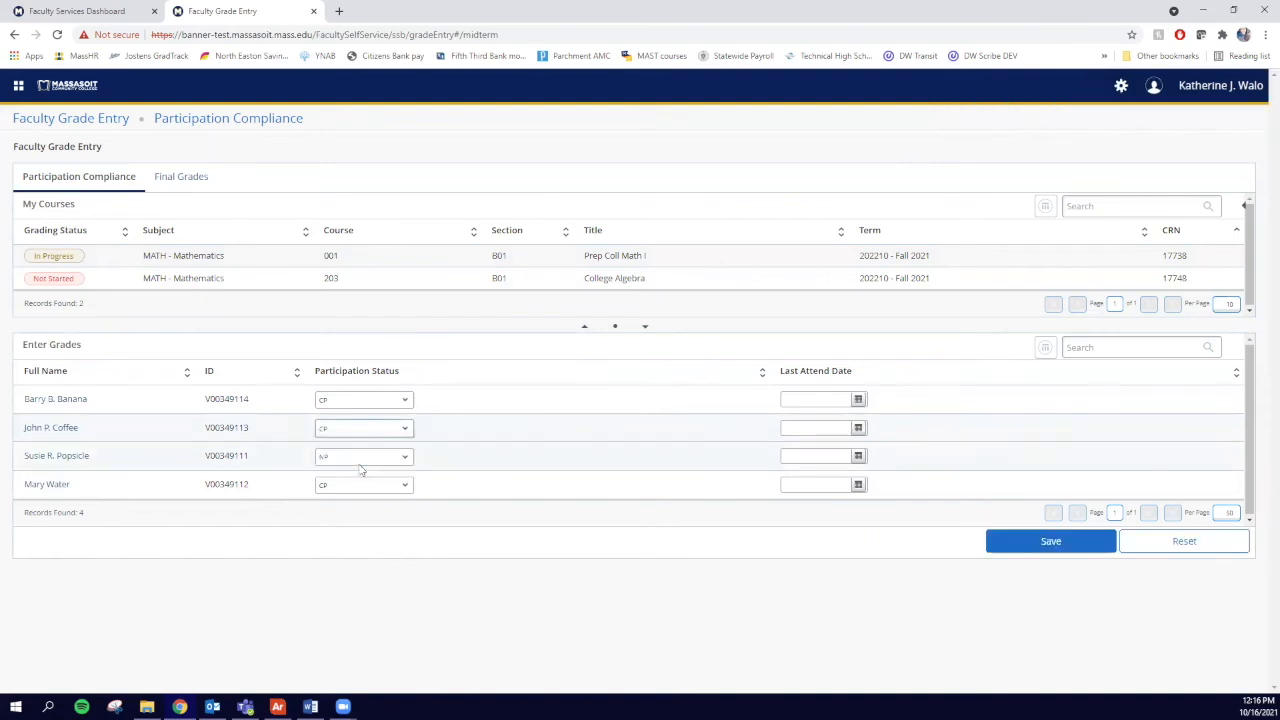
pyautogui.click(1047, 541)
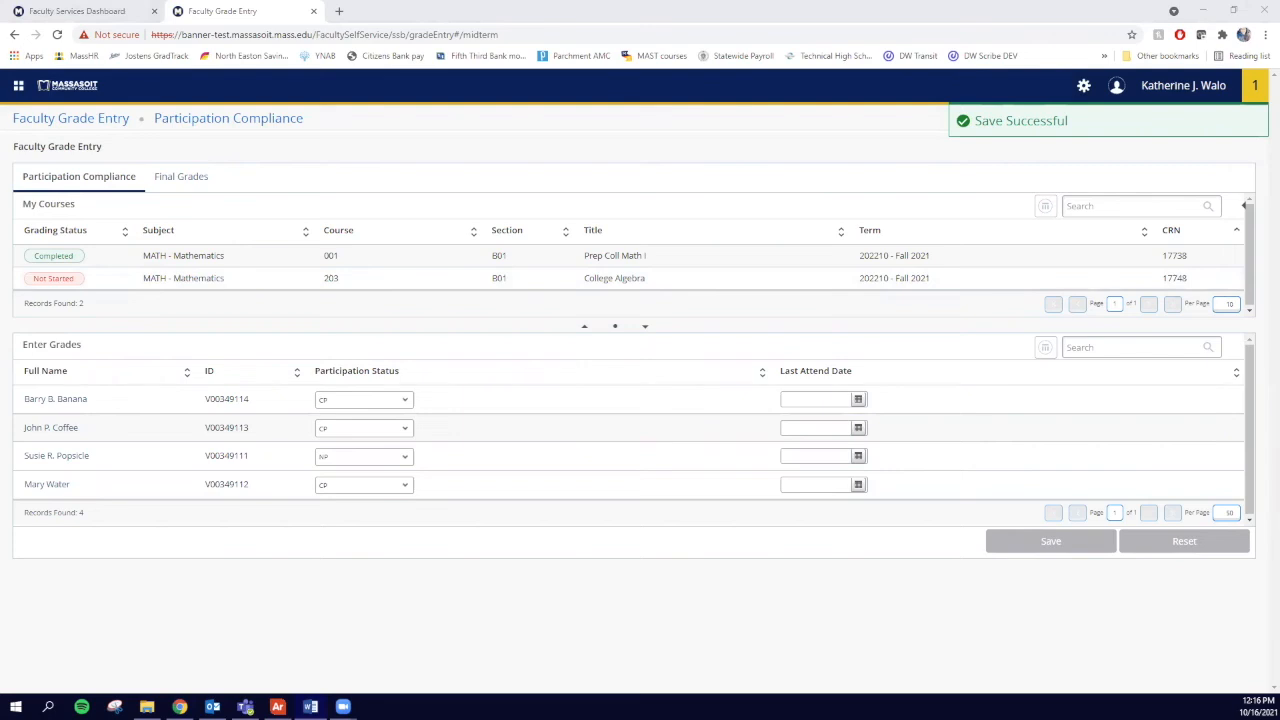
# Step: Set the second student's participation status to SP and enter 9/29/21 as the last attend date
pyautogui.click(372, 429)
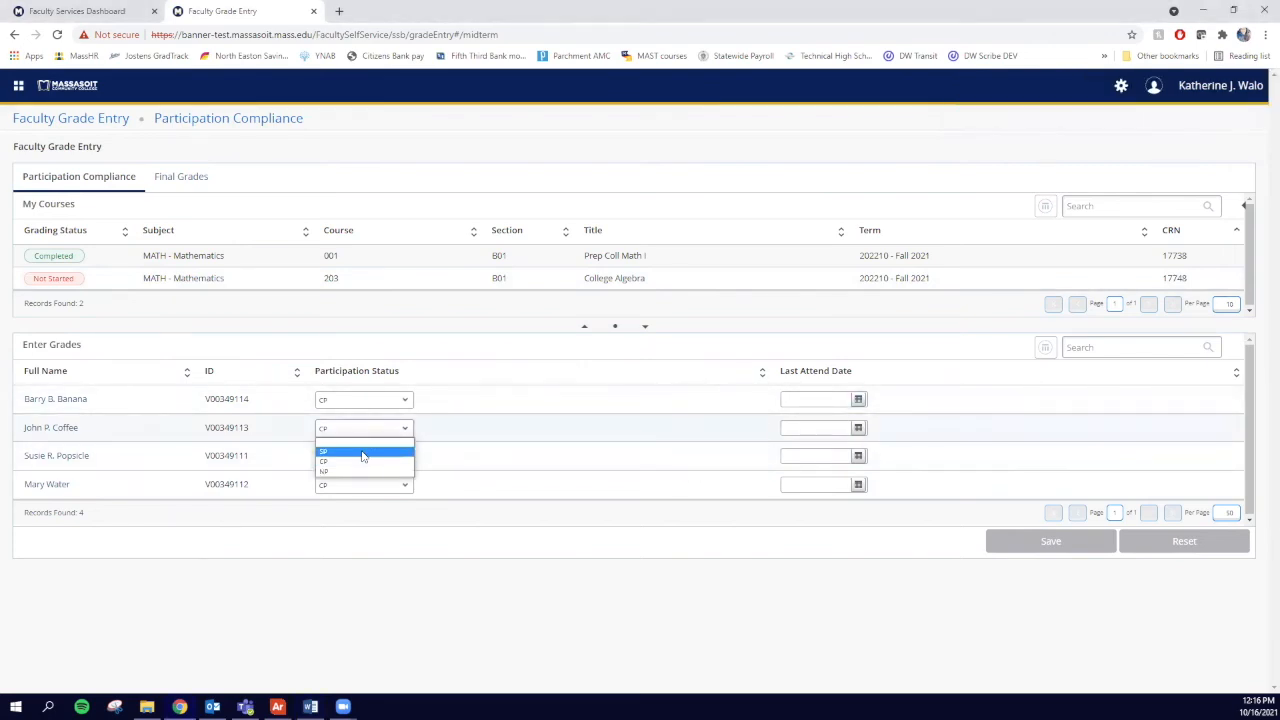
pyautogui.click(363, 453)
pyautogui.click(810, 428)
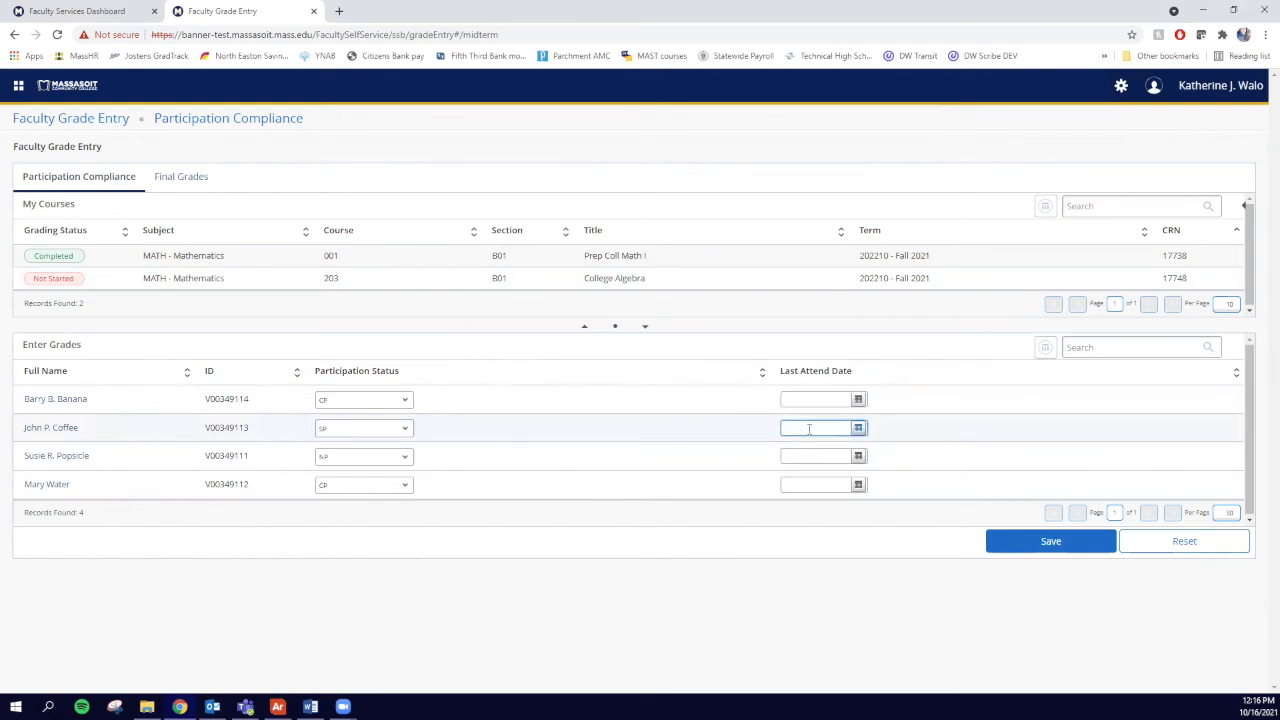
pyautogui.write('9/29/21')
pyautogui.press('Tab')
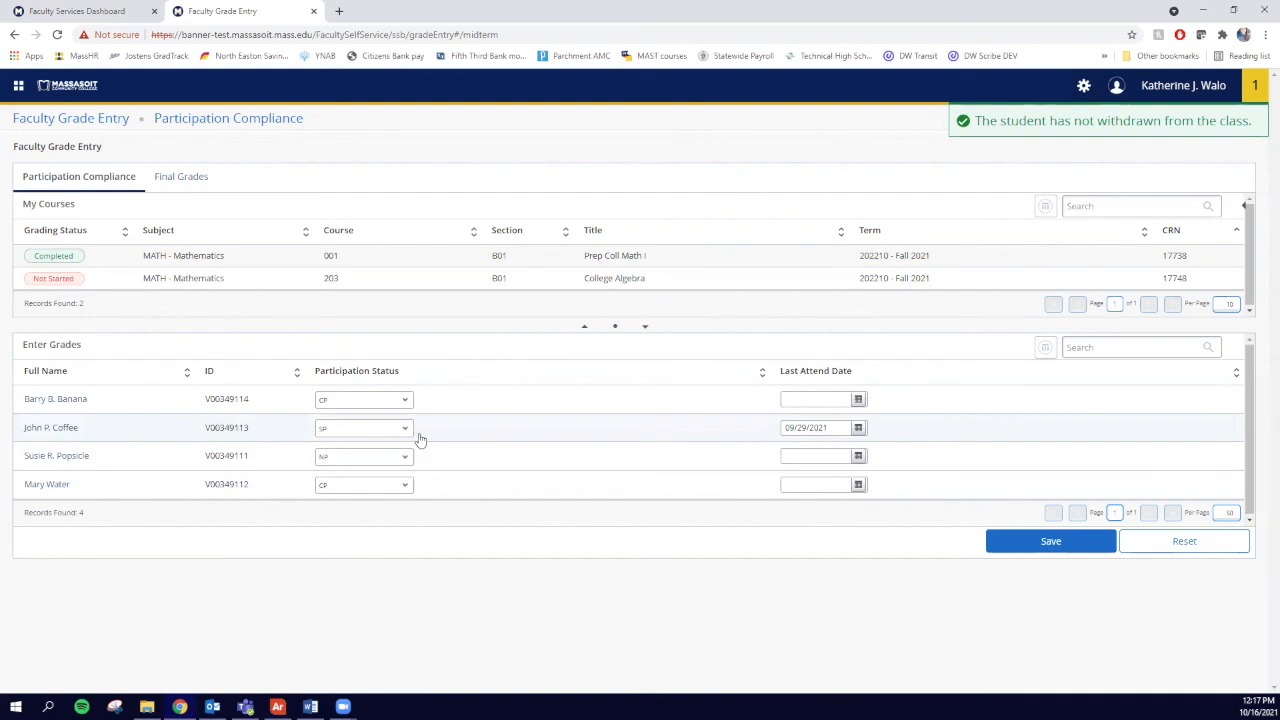
# Step: Remove the second student's last attend date and save the roster
pyautogui.moveTo(843, 427); pyautogui.dragTo(757, 434)
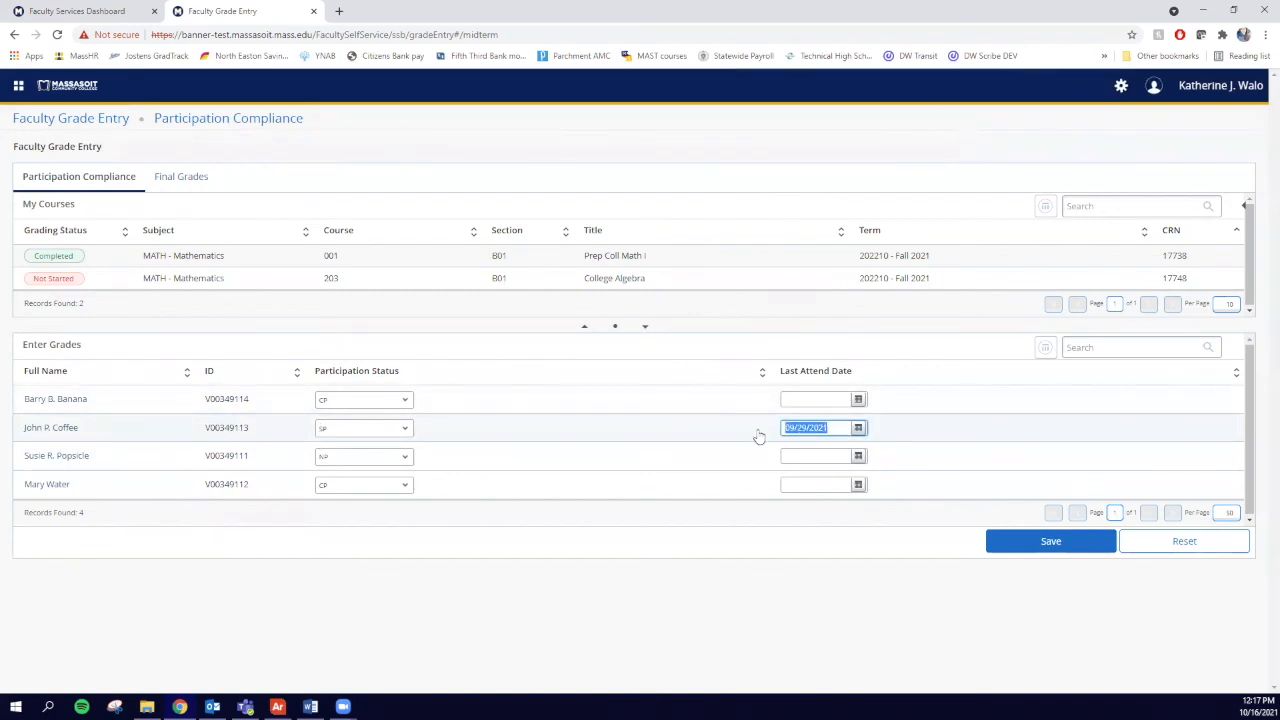
pyautogui.press('BackSpace')
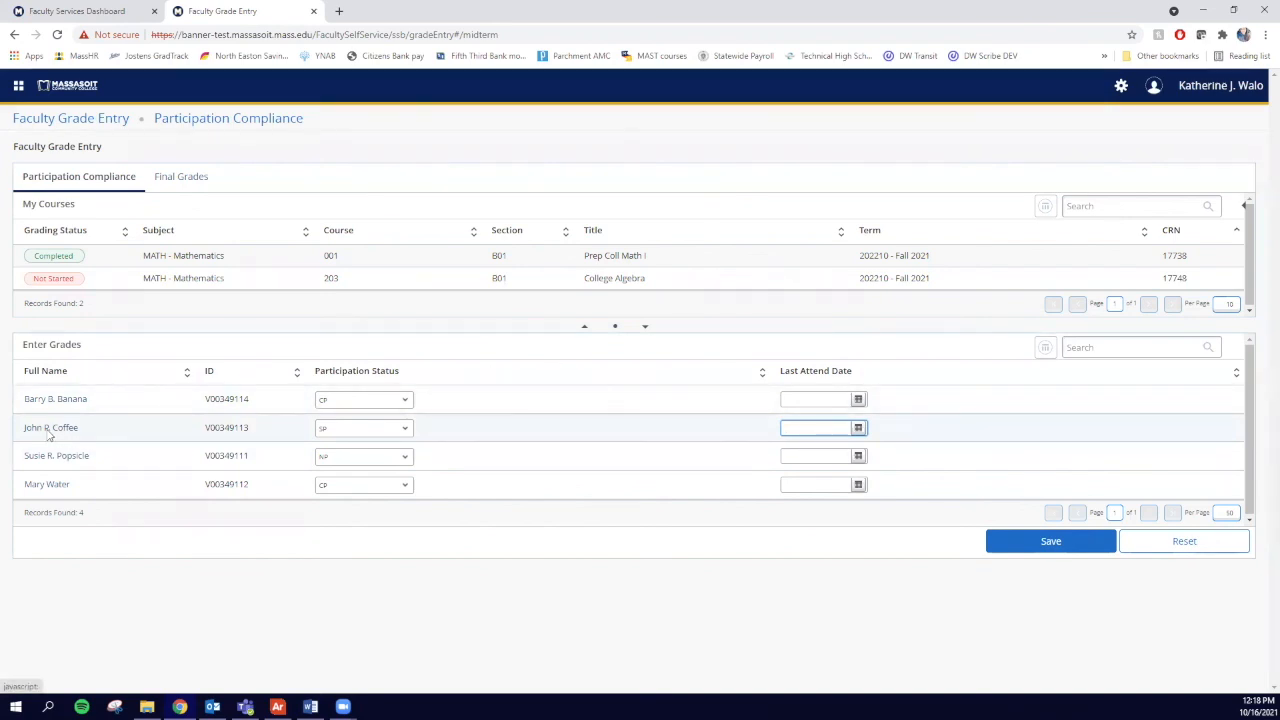
pyautogui.click(88, 430)
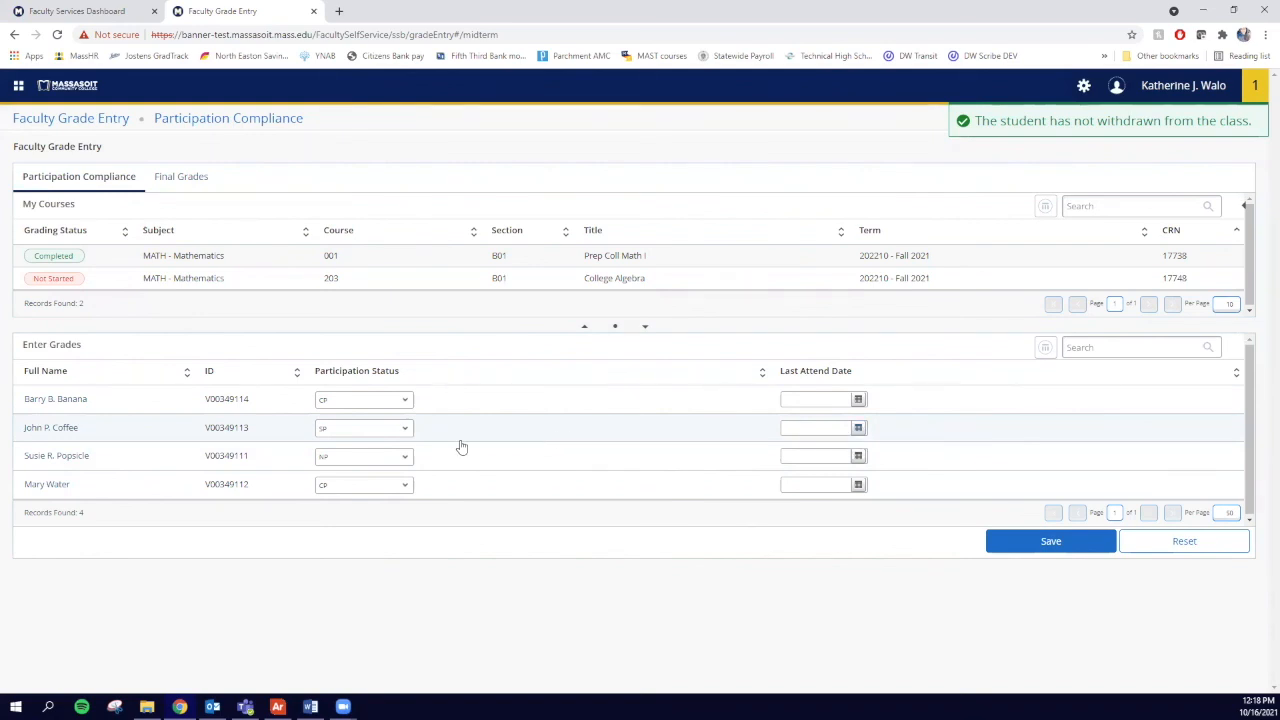
pyautogui.click(1011, 543)
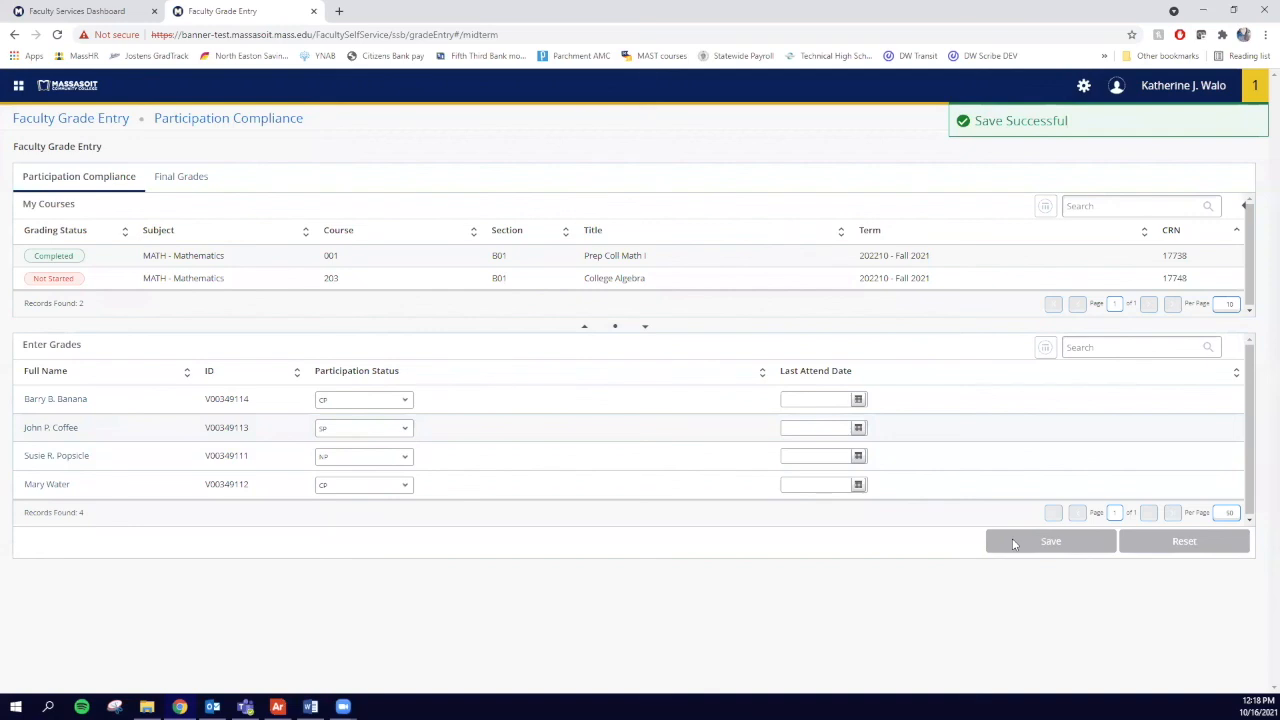